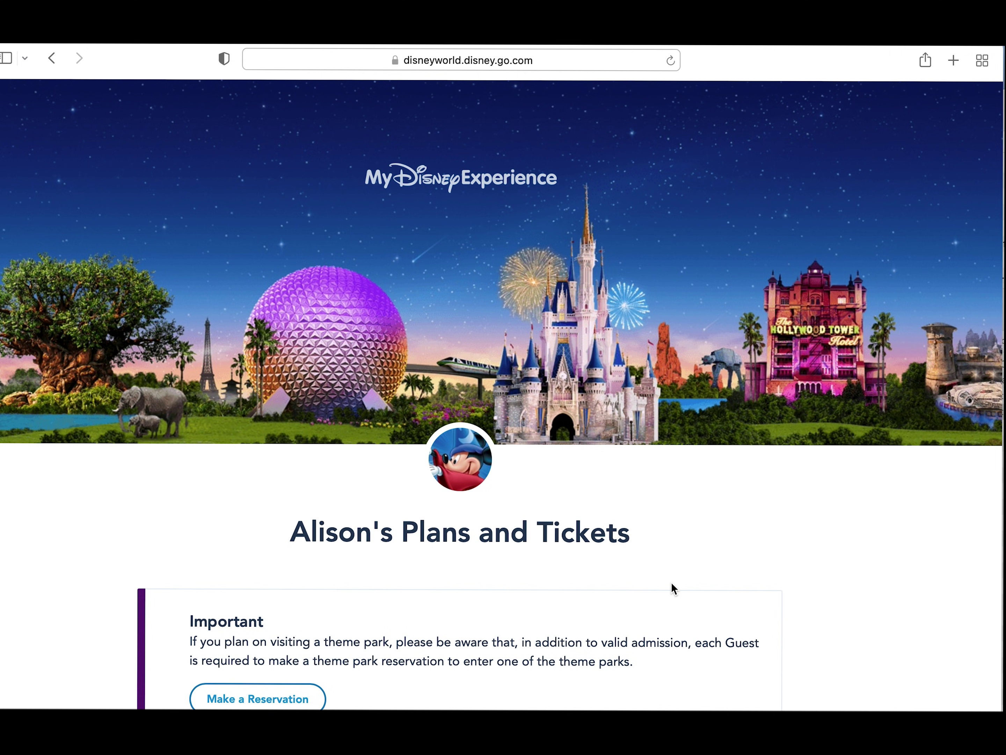
# Step: Open MagicBand selection for the Port Orleans Resort - Riverside reservation and start choosing a band for the first guest
pyautogui.scroll(-10, 673, 585)
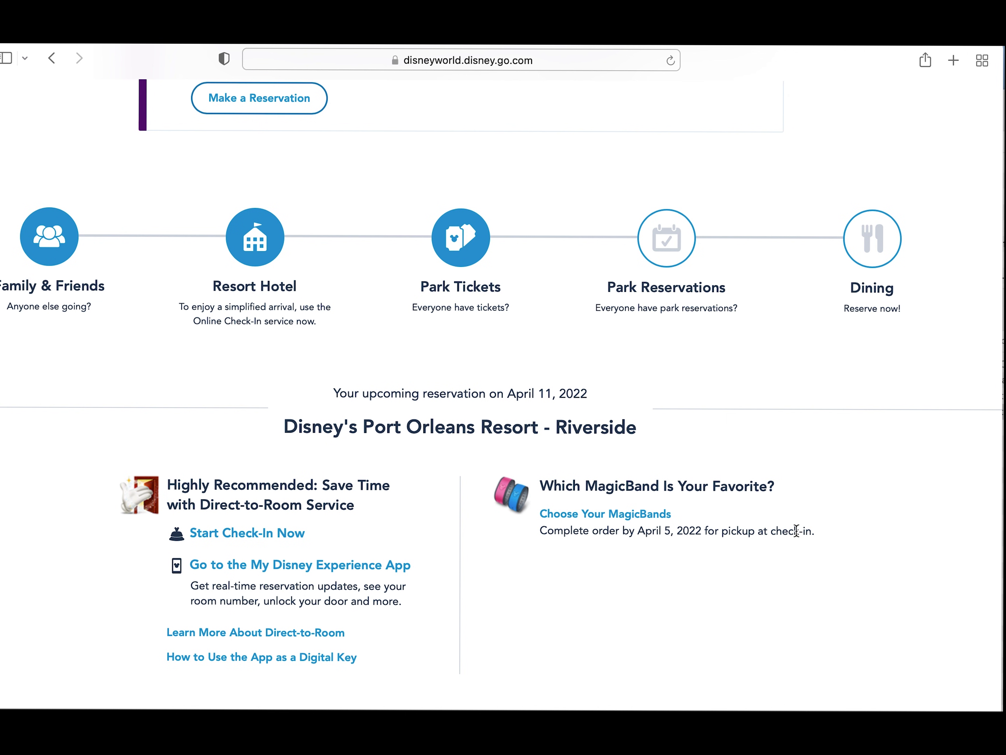
pyautogui.click(629, 515)
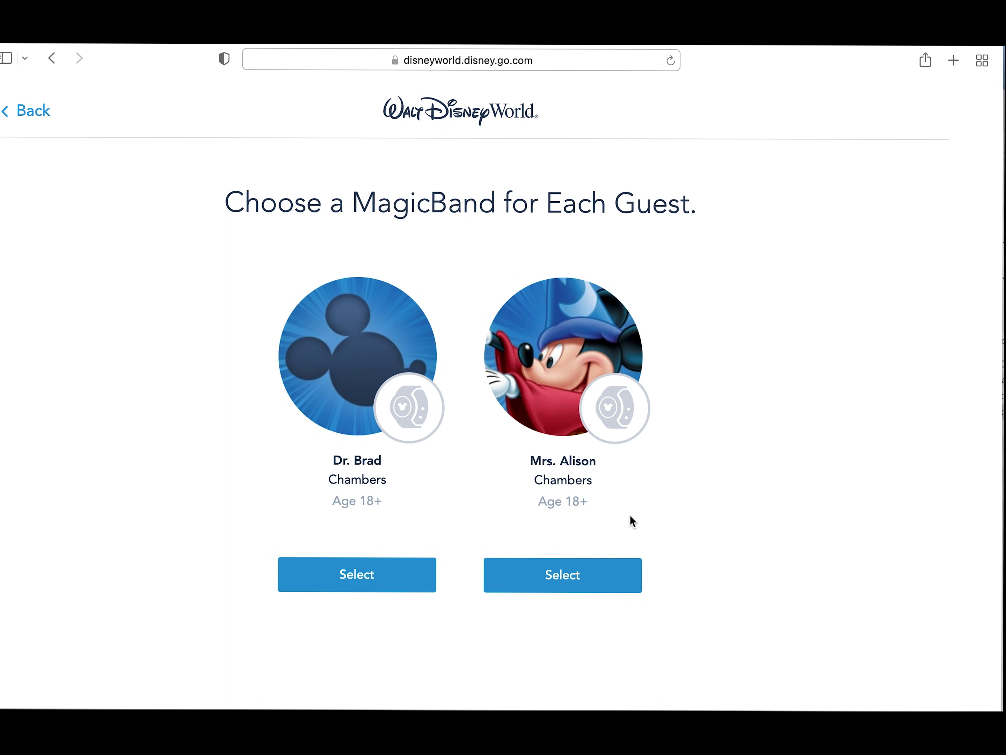
pyautogui.scroll(-1, 632, 523)
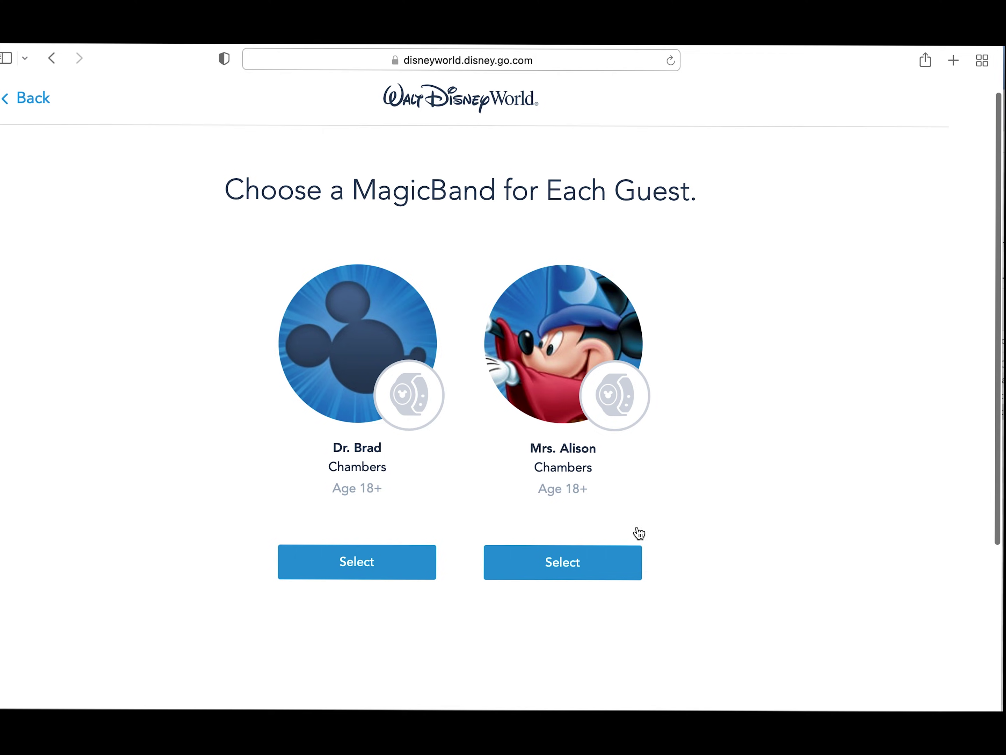
pyautogui.click(360, 563)
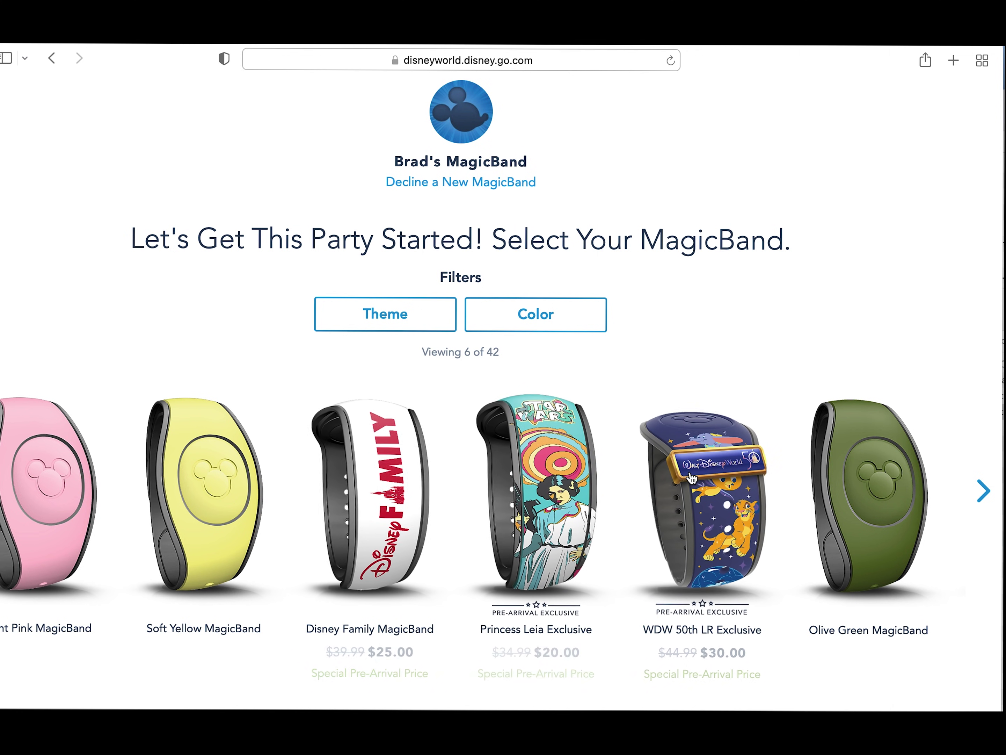
# Step: Browse more MagicBands in the carousel, examine the theme filter options and reset the filters
pyautogui.click(985, 498)
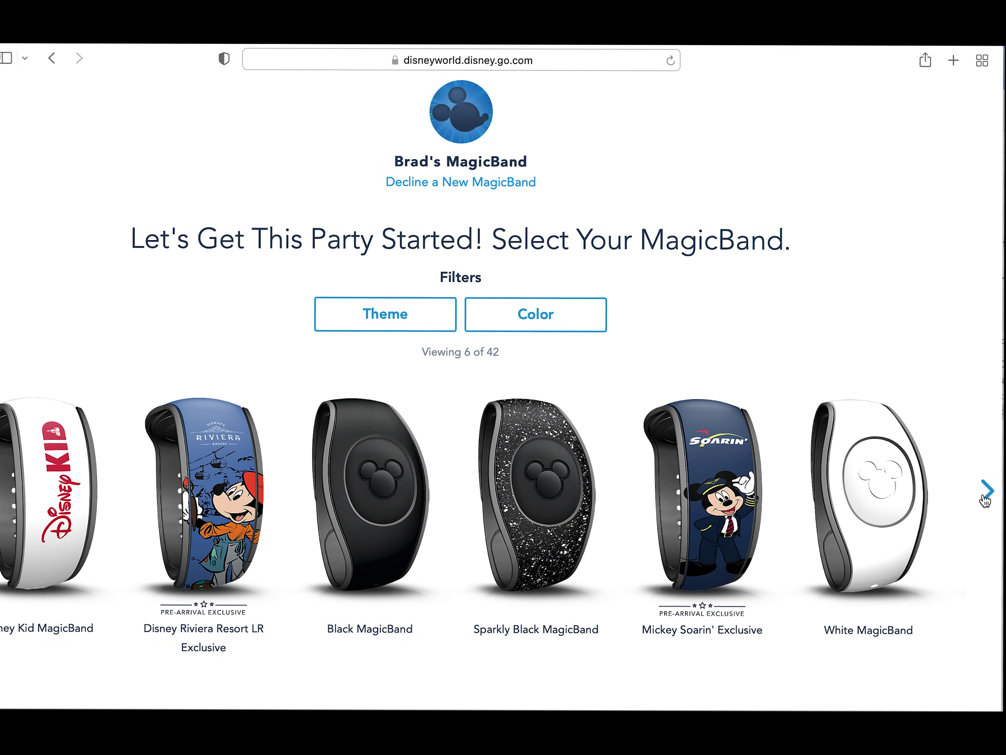
pyautogui.click(405, 320)
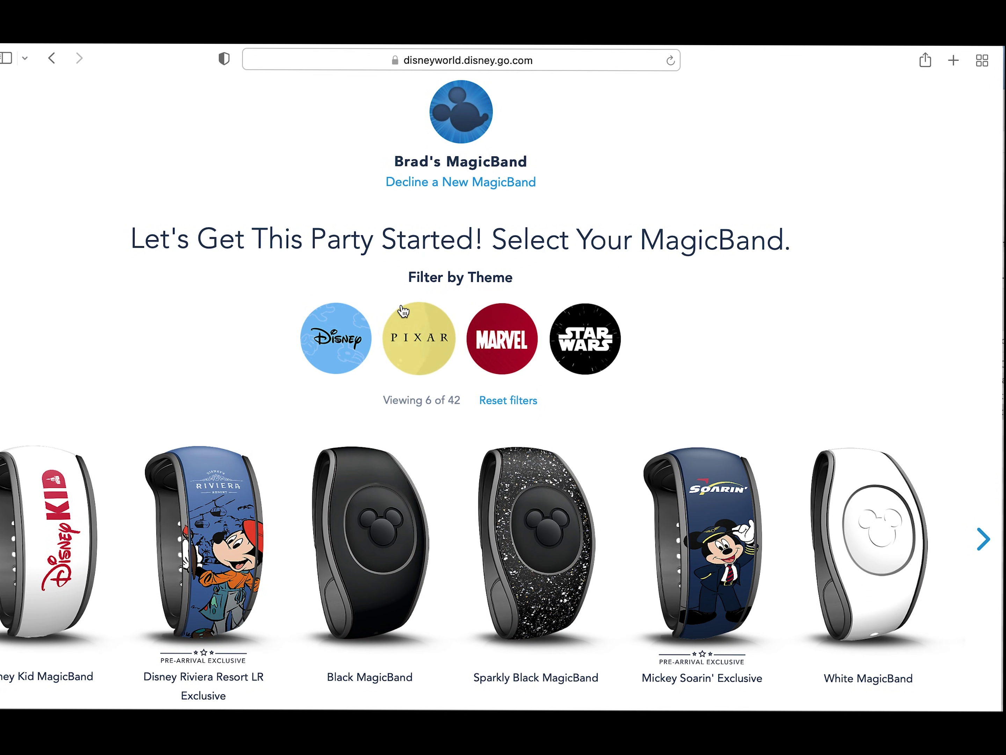
pyautogui.click(495, 401)
# Step: Filter the MagicBands by the Metallic color and review the Sparkly Silver MagicBand's price and description
pyautogui.click(530, 314)
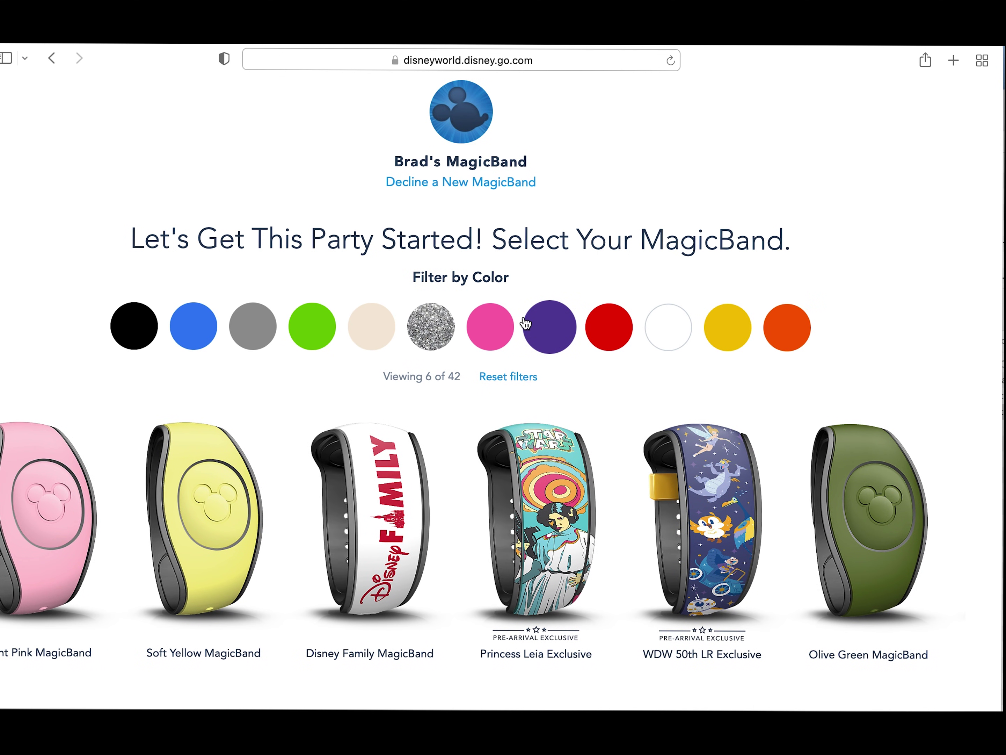
pyautogui.click(433, 327)
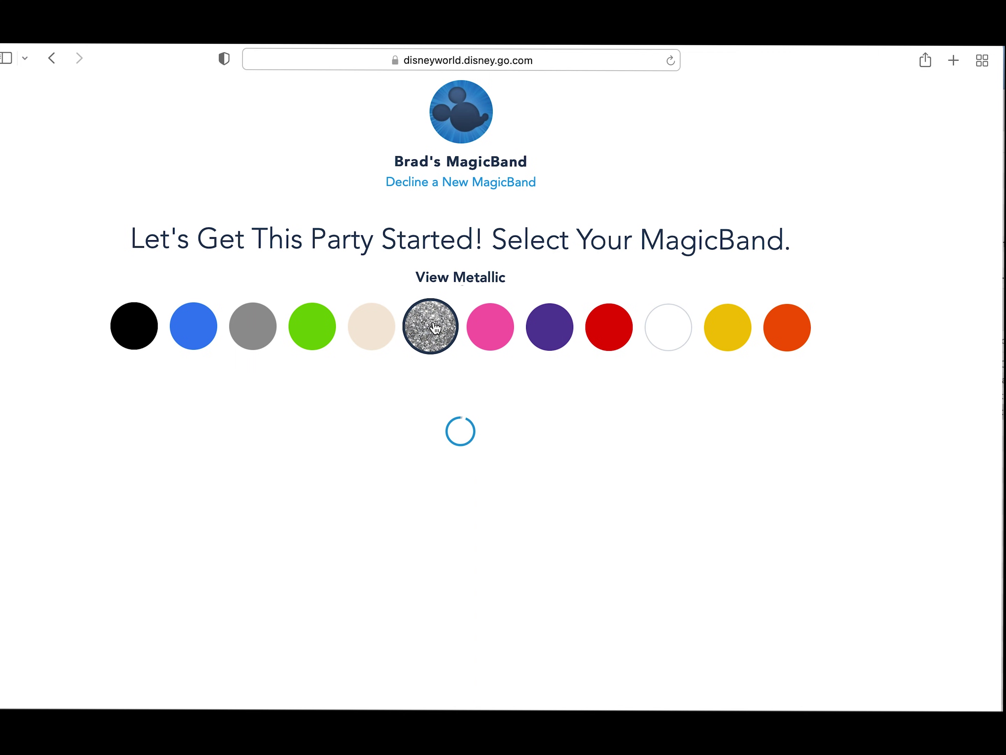
pyautogui.scroll(-3, 465, 425)
pyautogui.scroll(-5, 465, 424)
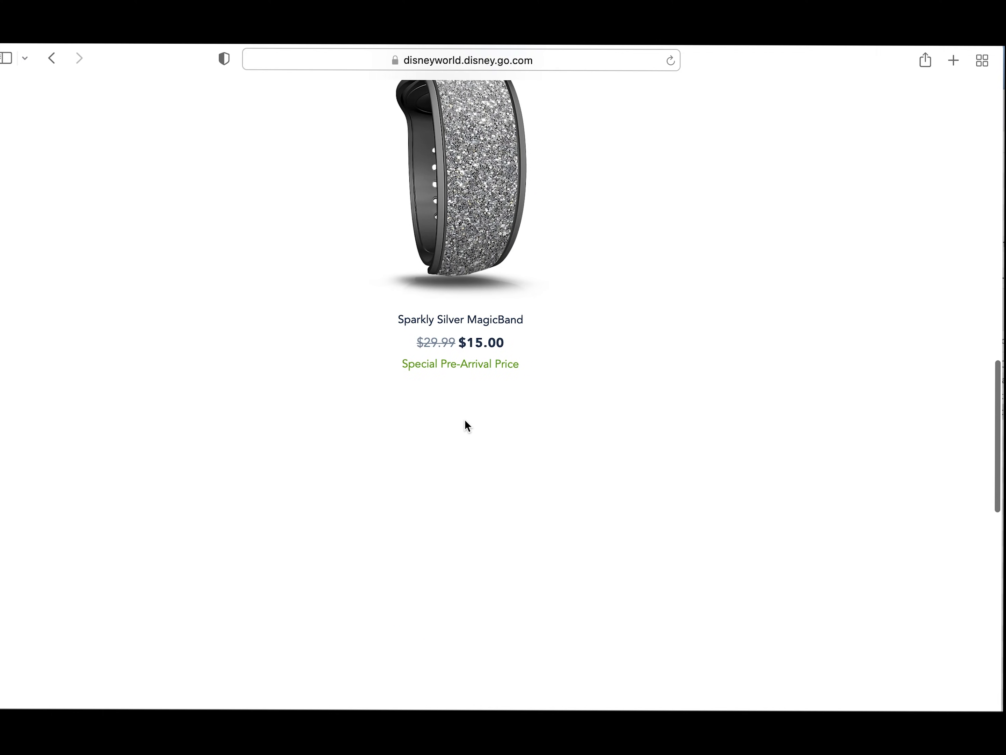
pyautogui.scroll(-5, 465, 297)
pyautogui.scroll(-10, 464, 290)
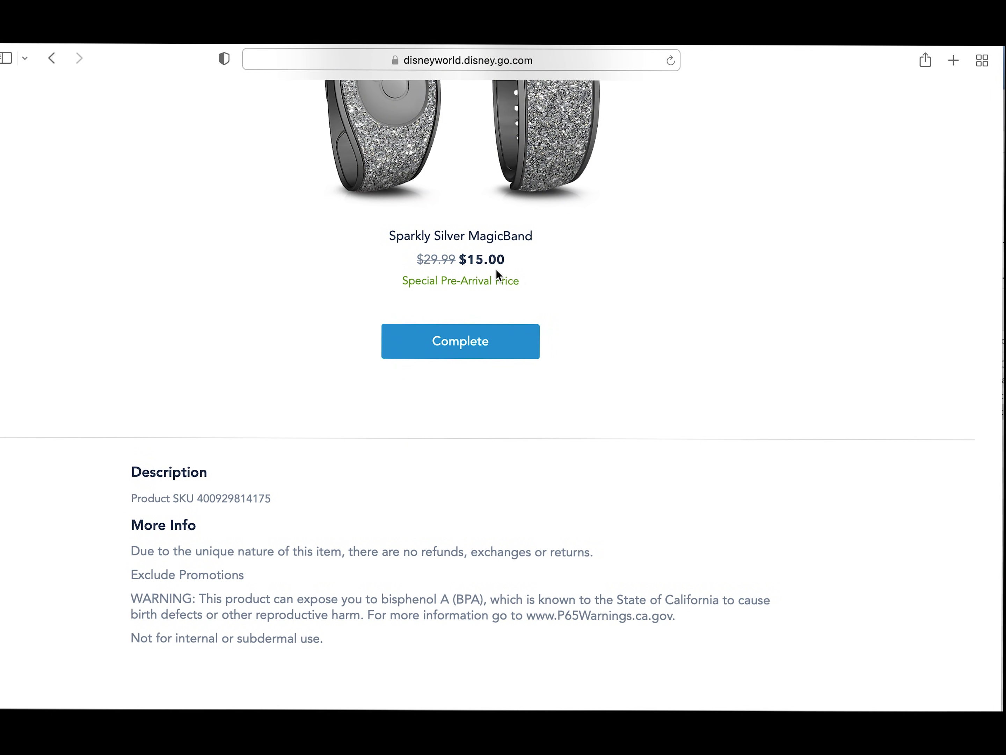
# Step: Try a nickname in place of the default name on the Sparkly Silver MagicBand and clear the personalization field
pyautogui.scroll(10, 501, 284)
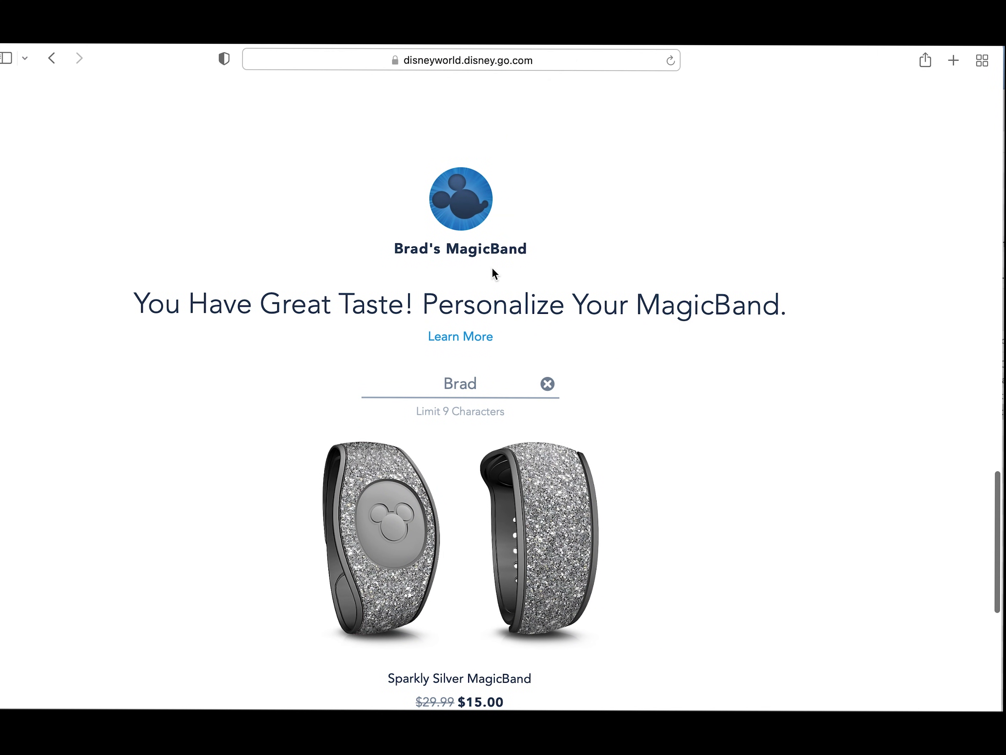
pyautogui.doubleClick(485, 380)
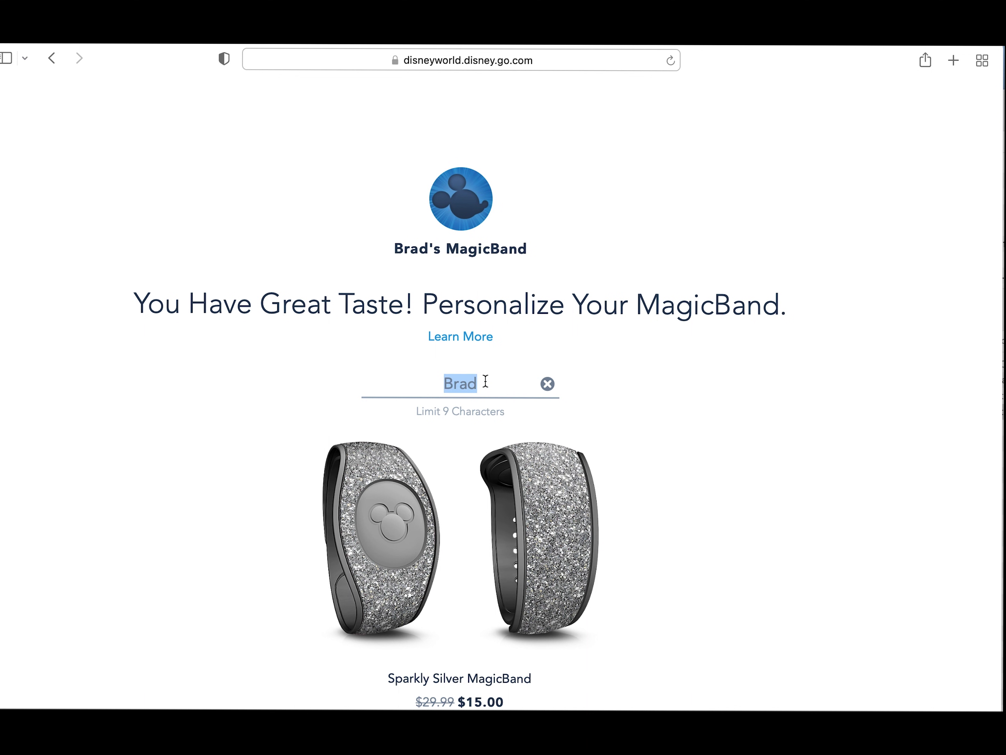
pyautogui.write('B-Rad')
pyautogui.press('BackSpace')
pyautogui.press('BackSpace')
pyautogui.press('BackSpace')
pyautogui.press('BackSpace')
pyautogui.press('BackSpace')
# Step: Personalize the Sparkly Silver MagicBand with "Grandpa" and complete the first guest's selection
pyautogui.write('Grandpa')
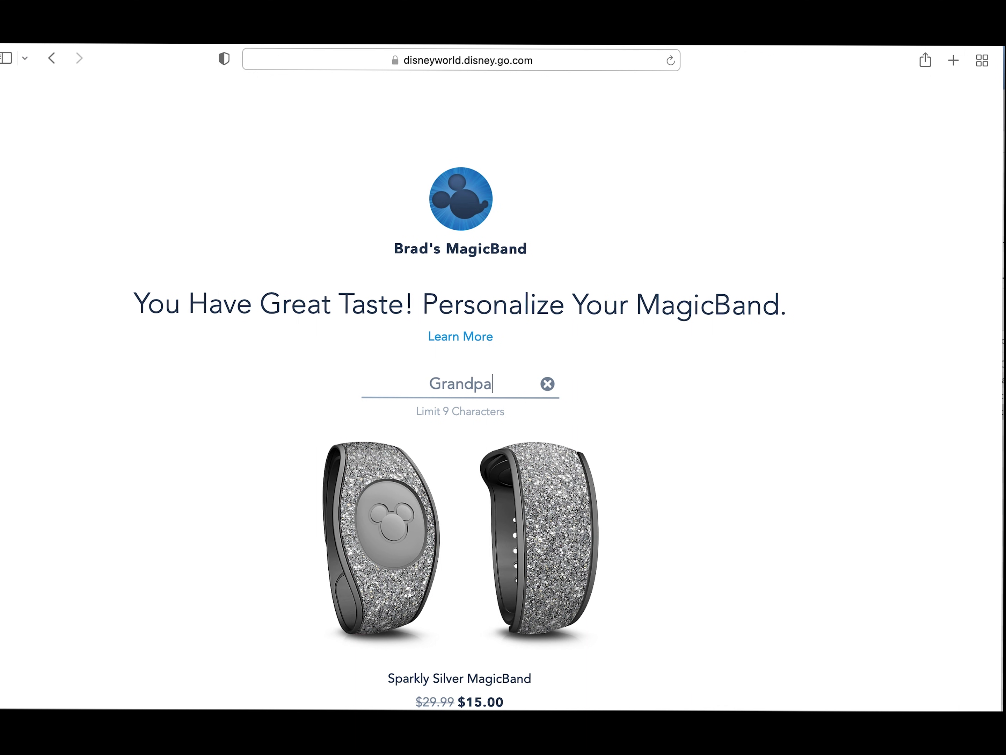
pyautogui.scroll(-10, 502, 411)
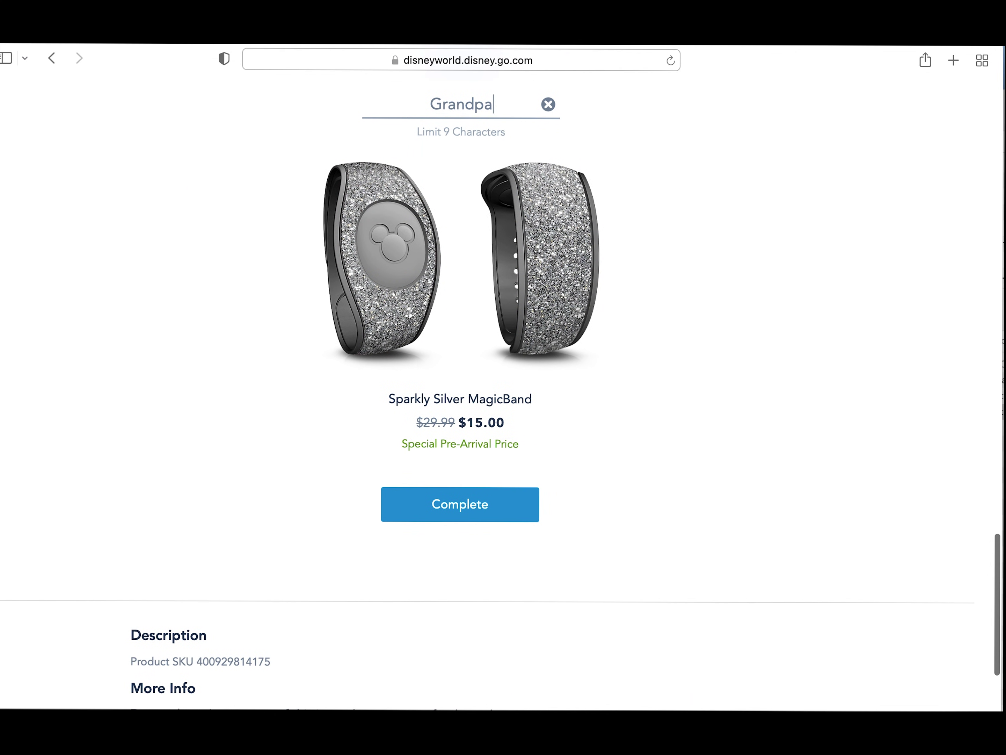
pyautogui.click(465, 520)
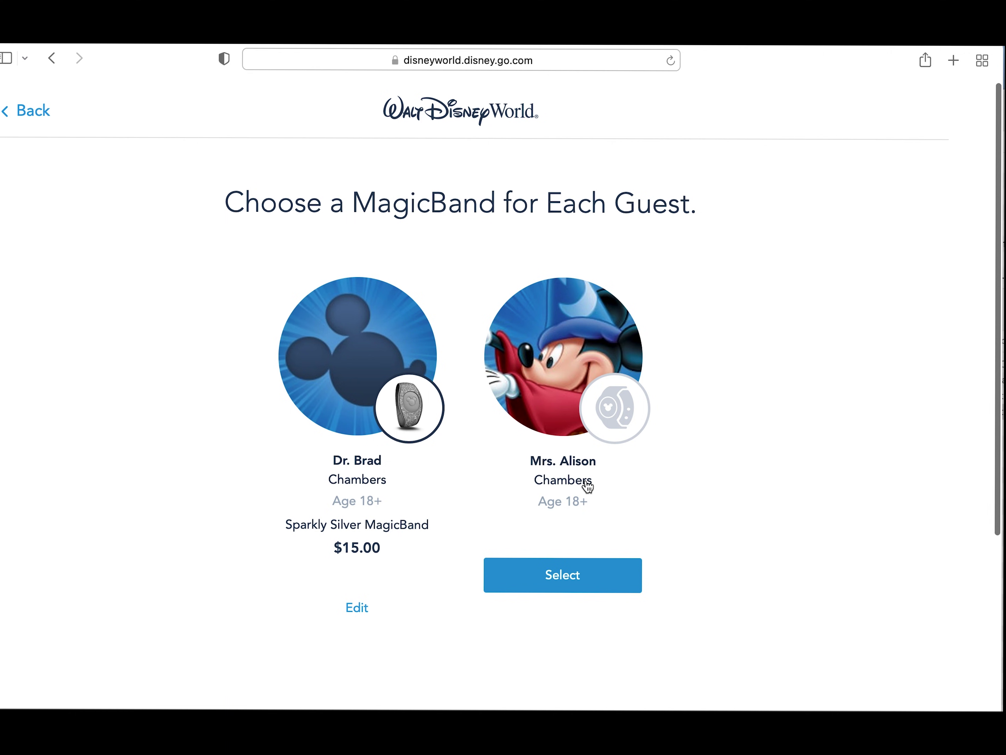
# Step: Decline the pre-arrival MagicBand offer for the second guest and proceed to checkout
pyautogui.click(552, 575)
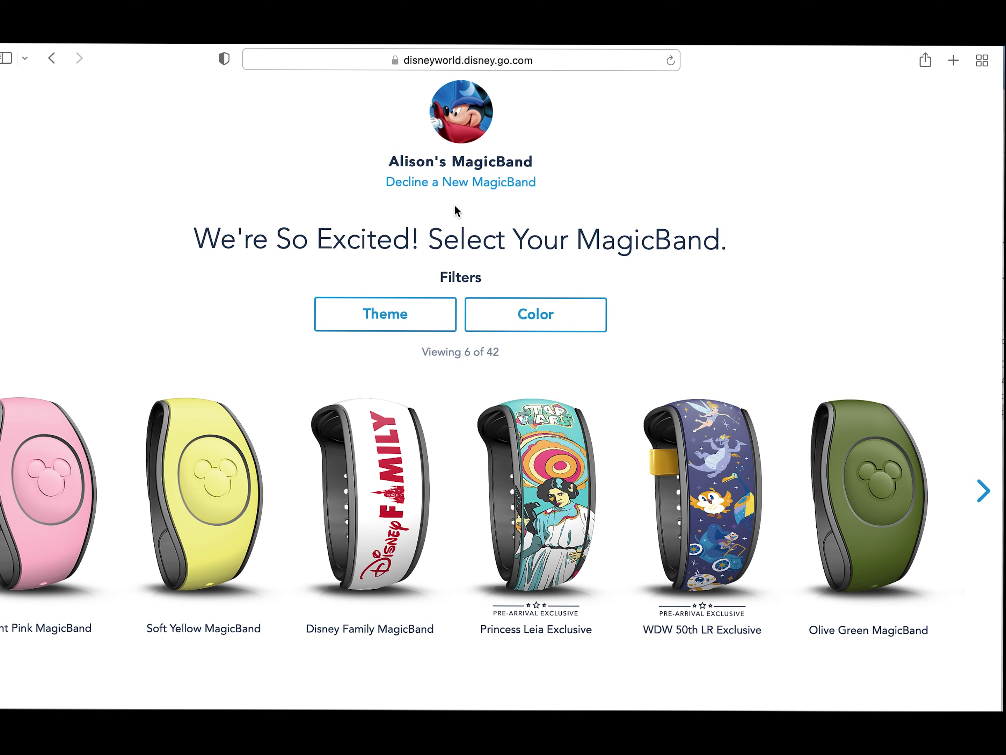
pyautogui.click(457, 184)
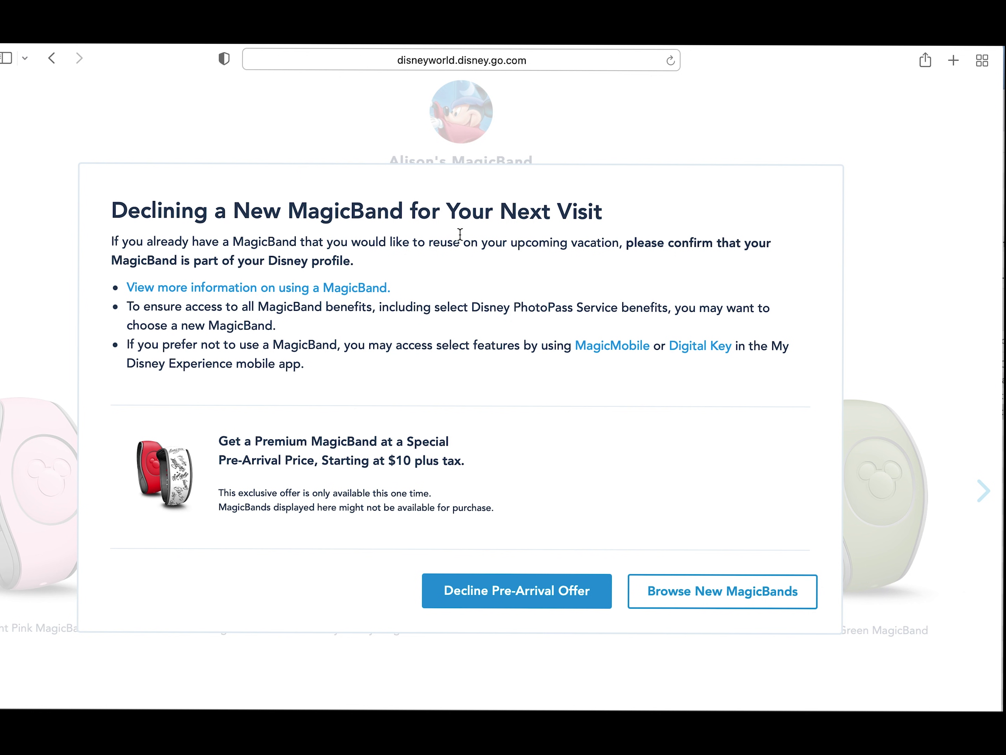
pyautogui.click(523, 590)
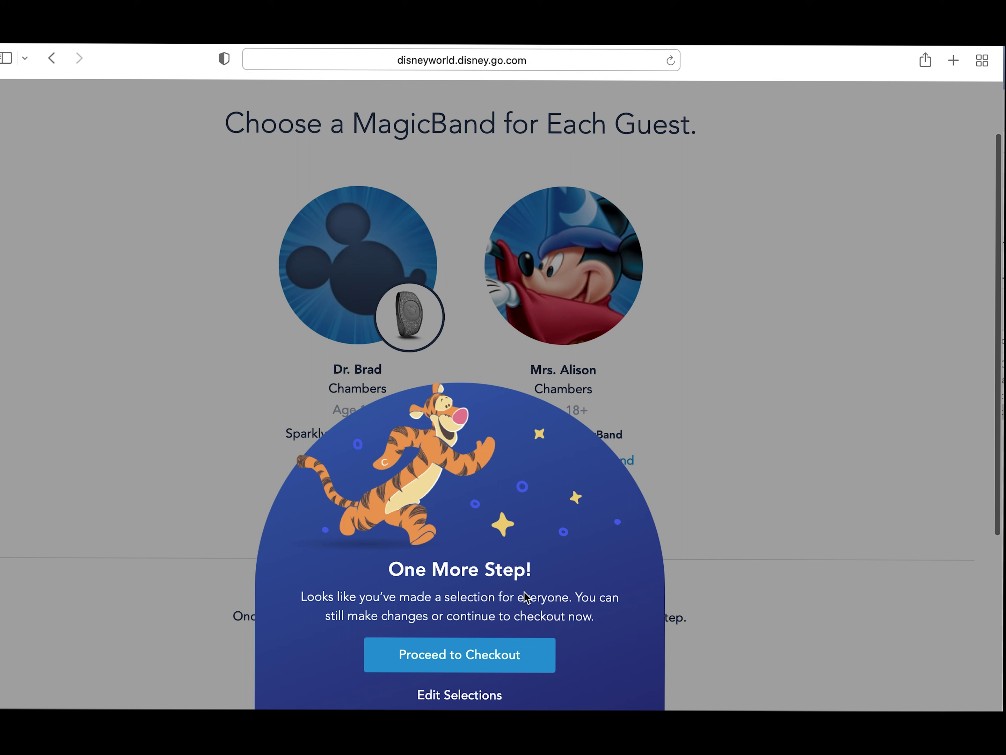
pyautogui.click(505, 646)
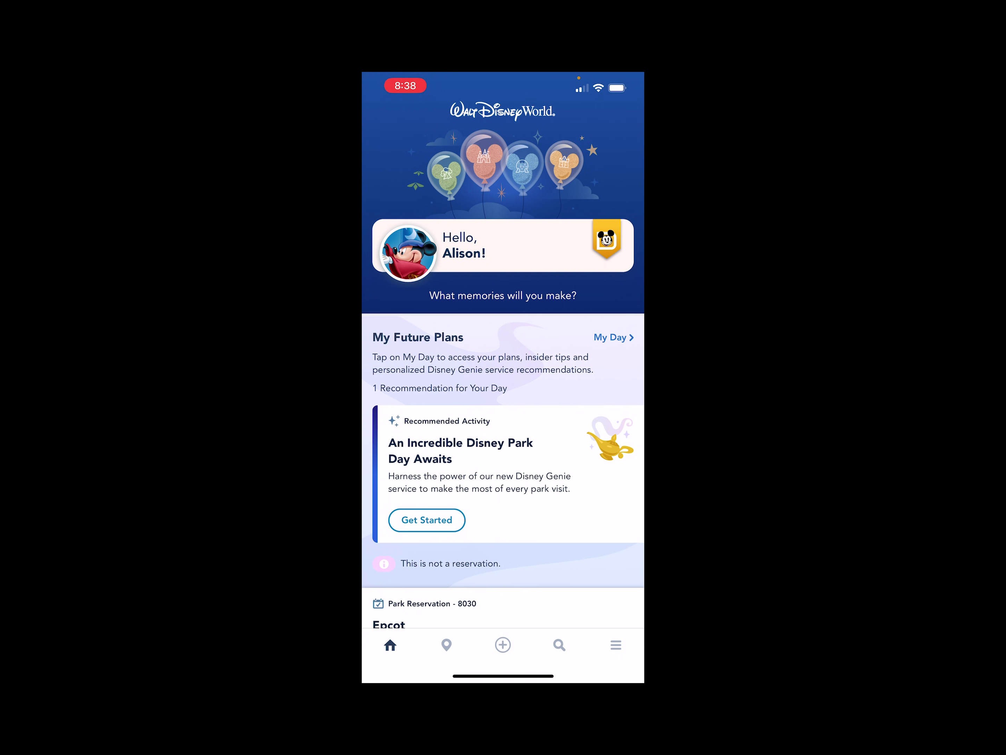
# Step: In the My Disney Experience mobile app, open the resort hotel reservation and start choosing its MagicBands
pyautogui.click(616, 645)
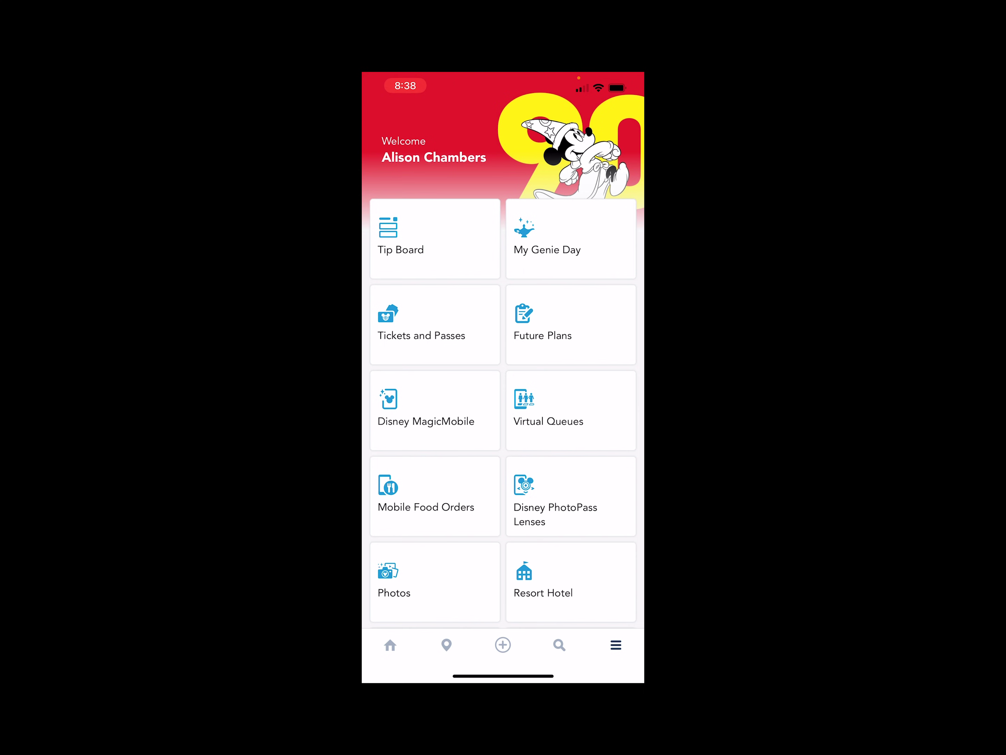
pyautogui.scroll(-3, 503, 365)
pyautogui.click(571, 279)
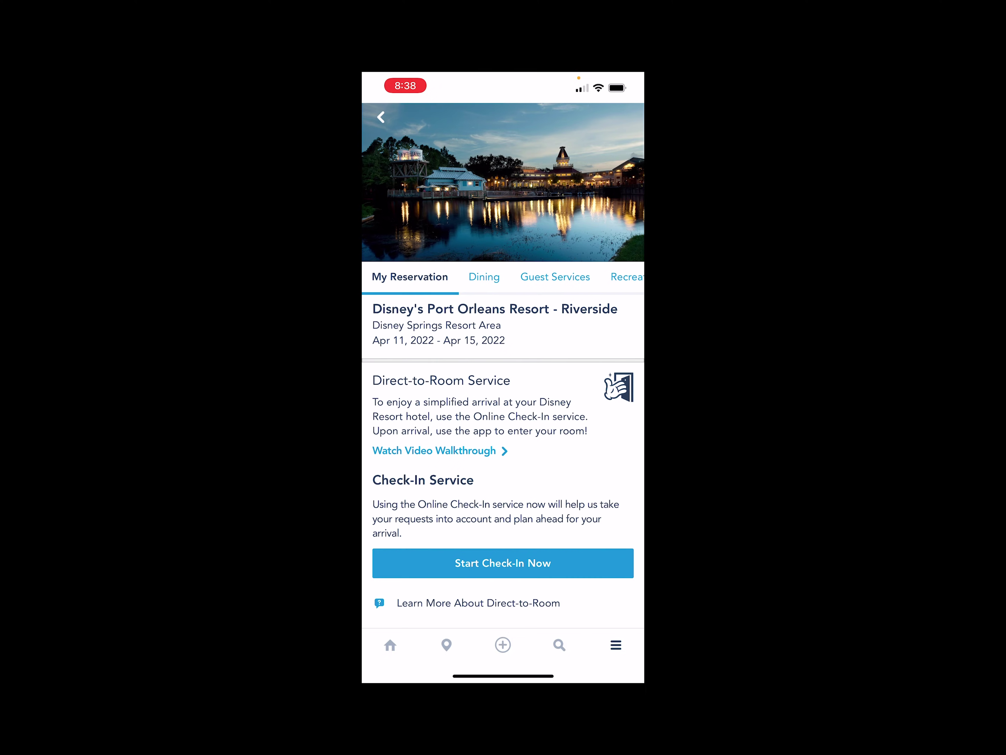
pyautogui.scroll(-1, 503, 355)
pyautogui.scroll(-5, 503, 396)
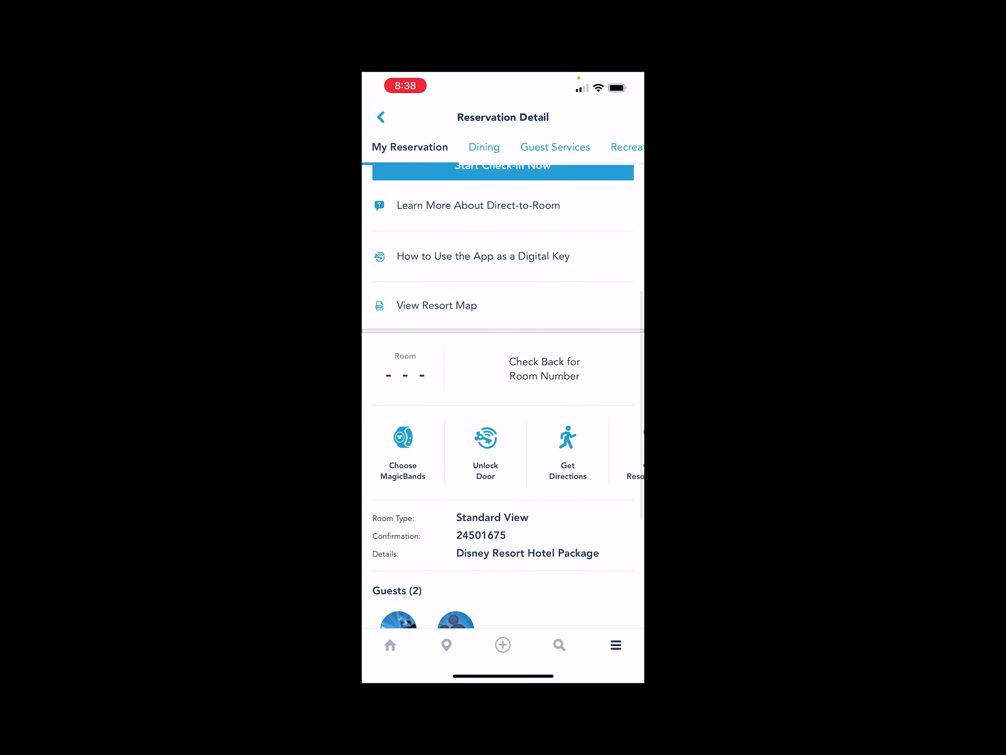
pyautogui.click(403, 450)
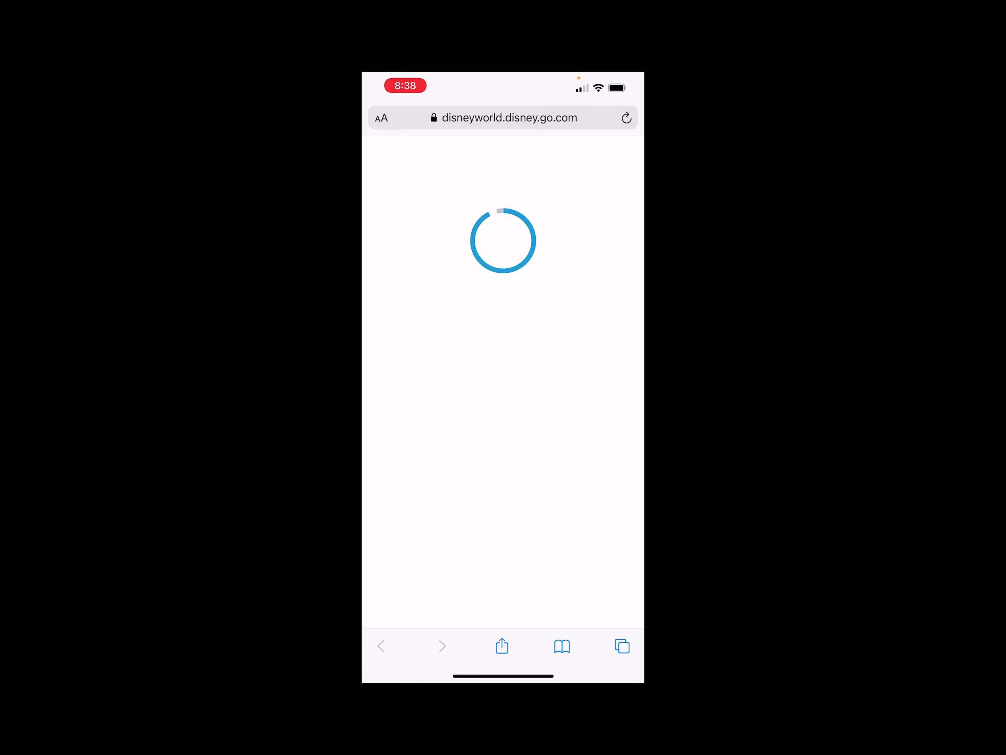
# Step: Sign in to the Disney account with the account's username or e-mail and password
pyautogui.click(503, 257)
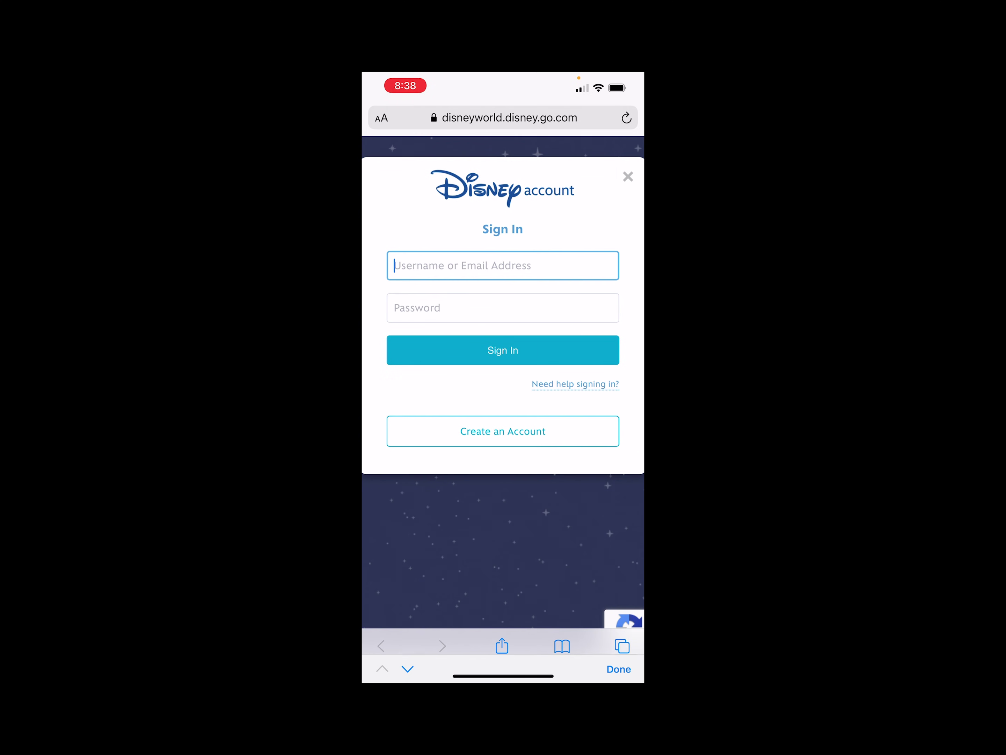
pyautogui.click(503, 615)
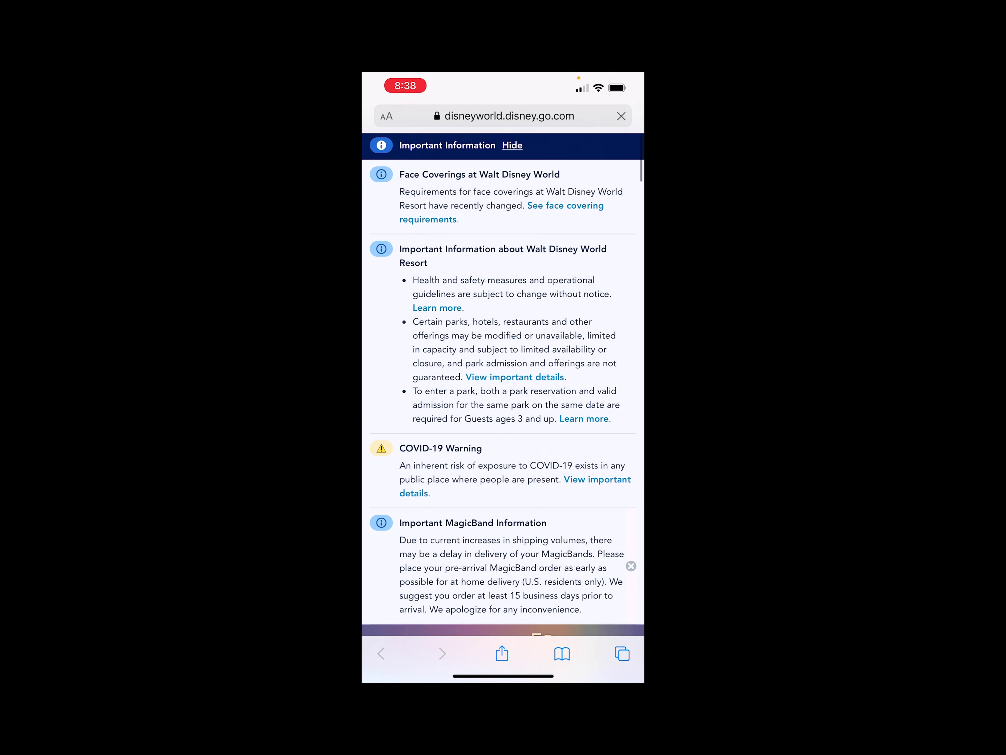
# Step: Go from the MagicBands and Cards page to My Plans under My Disney Experience
pyautogui.scroll(-10, 503, 411)
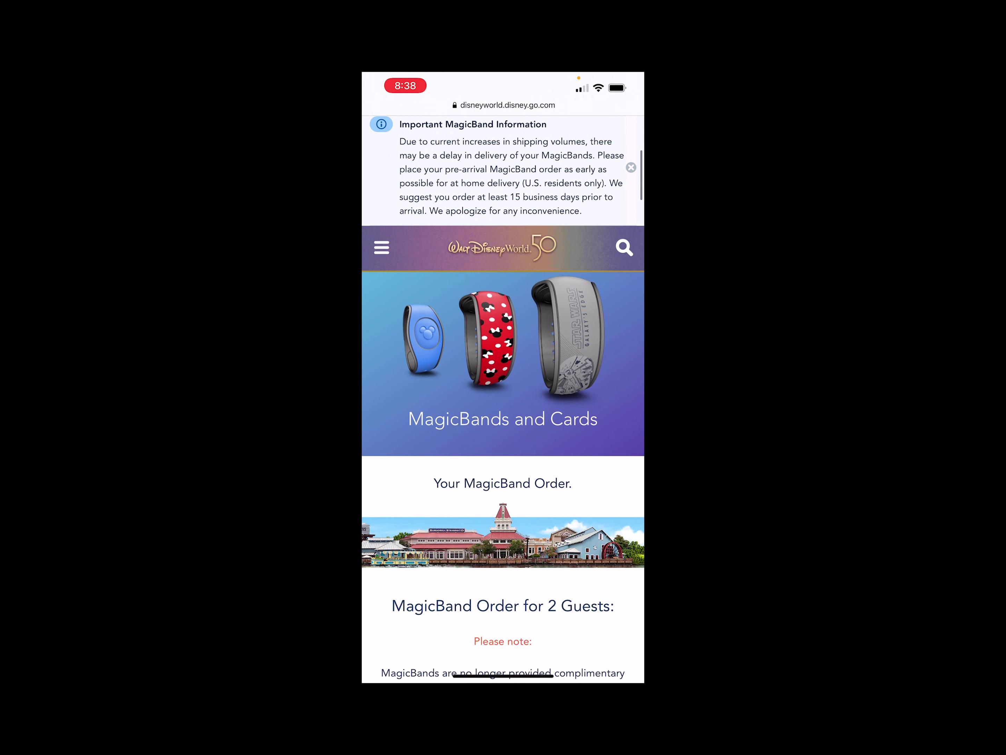
pyautogui.click(381, 247)
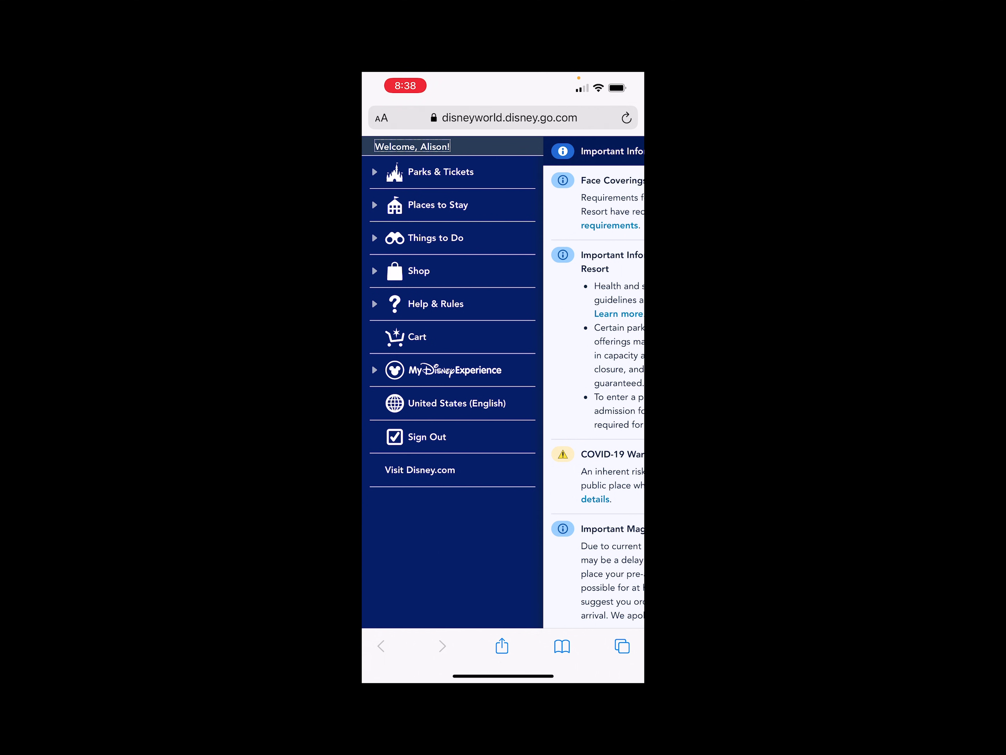
pyautogui.click(453, 370)
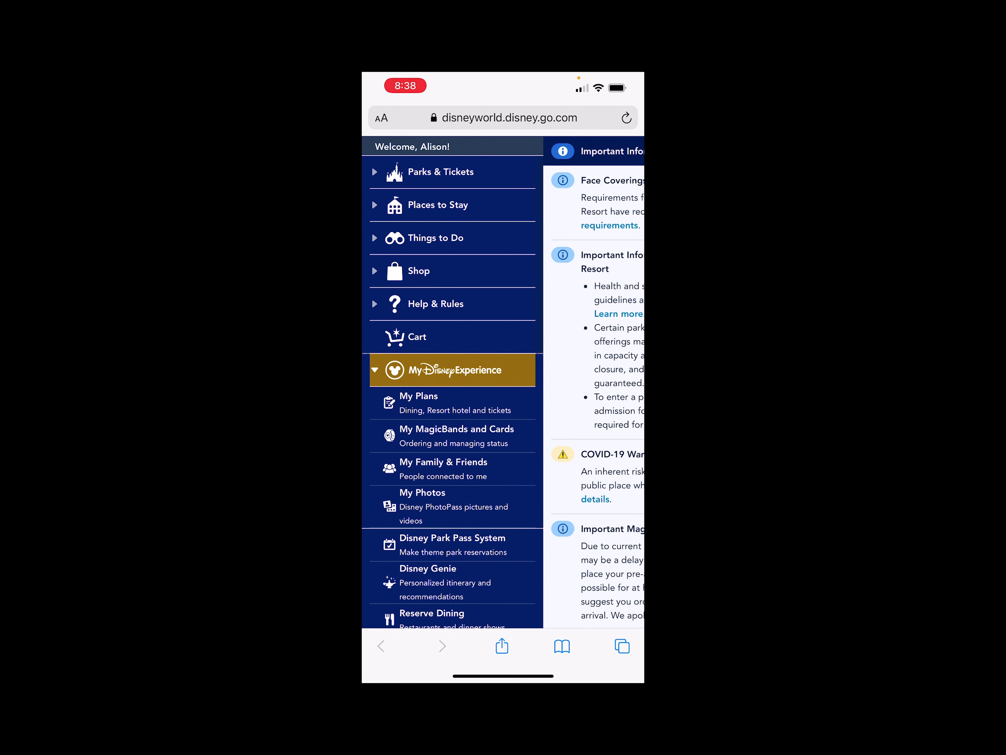
pyautogui.click(452, 544)
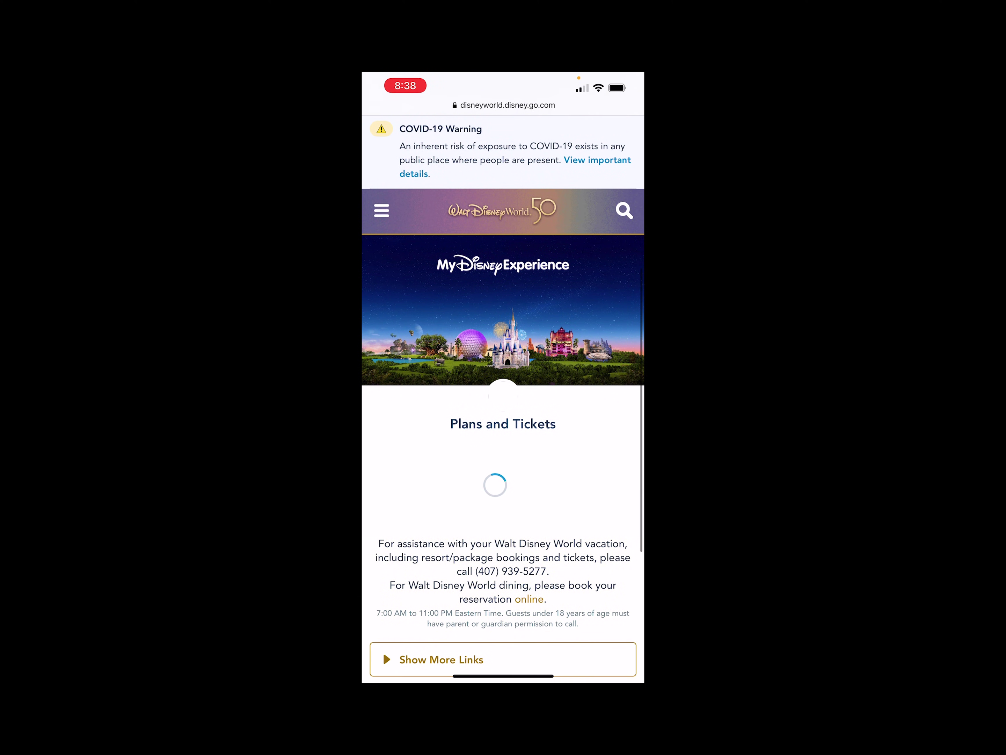
# Step: Find the Port Orleans Resort - Riverside reservation in Plans and Tickets and open its MagicBand selection
pyautogui.scroll(-15, 503, 377)
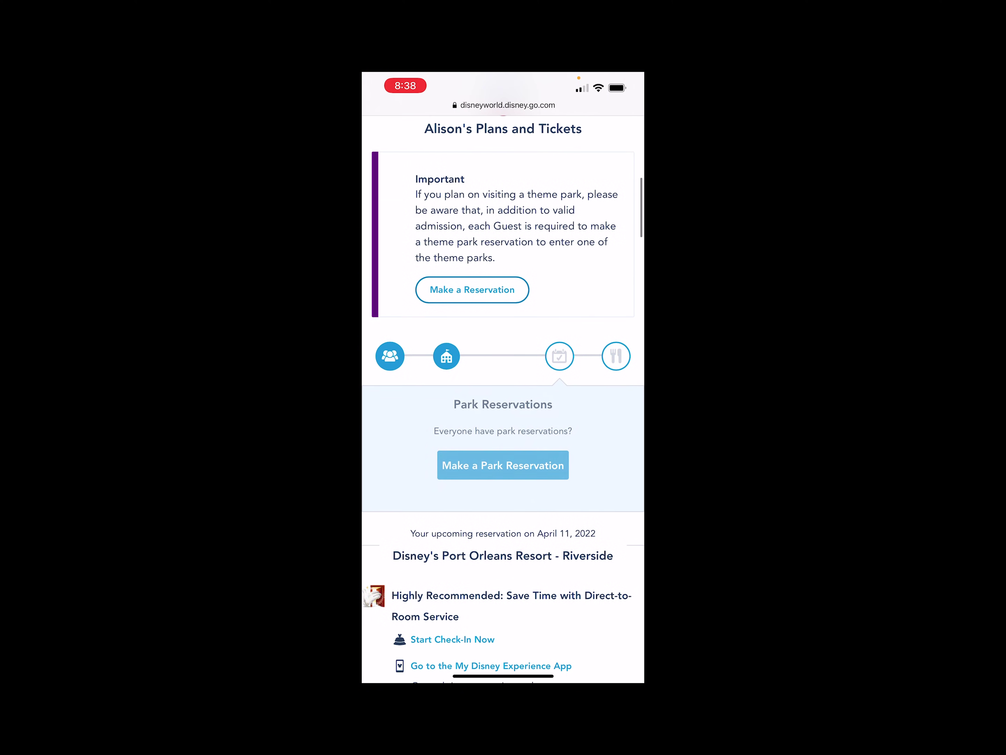
pyautogui.scroll(-10, 503, 378)
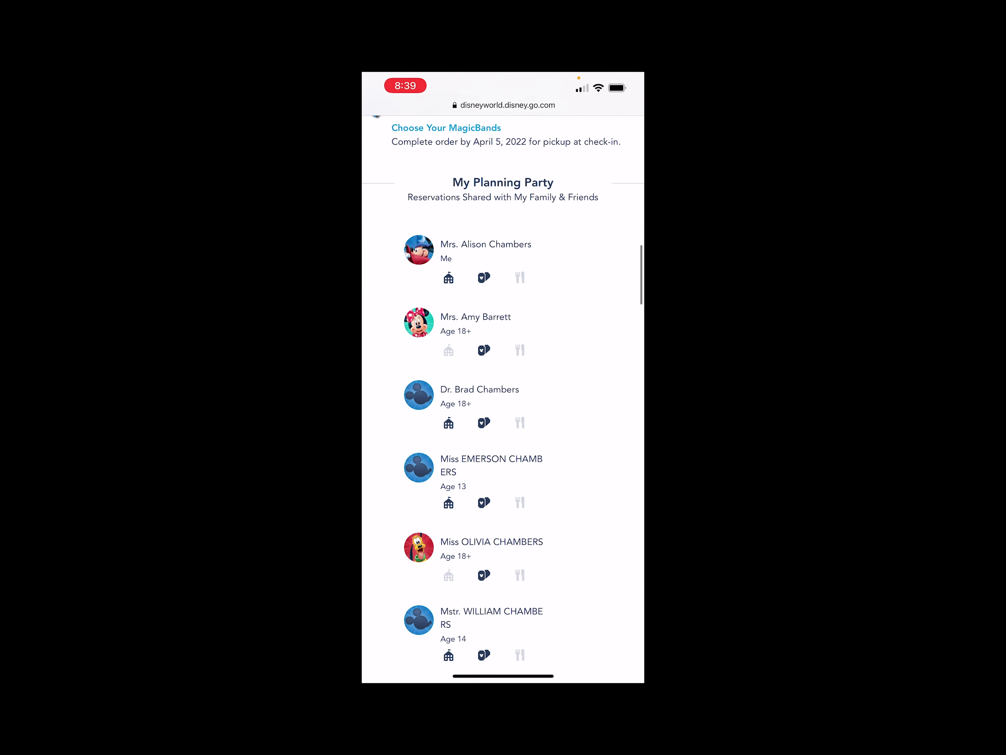
pyautogui.scroll(15, 504, 378)
pyautogui.click(446, 510)
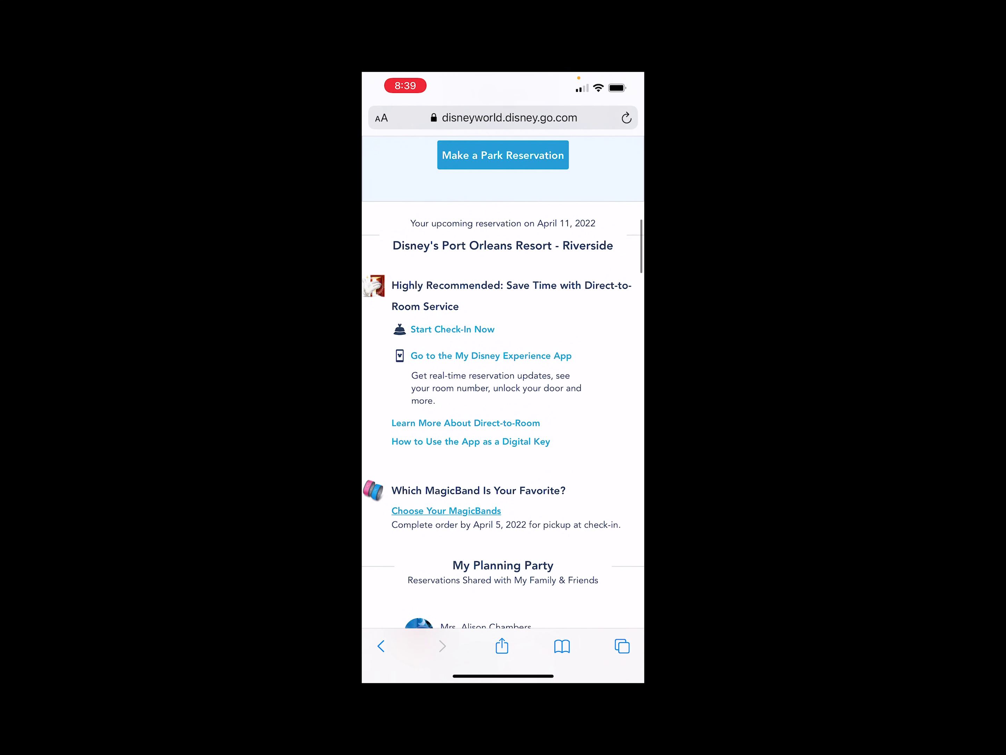